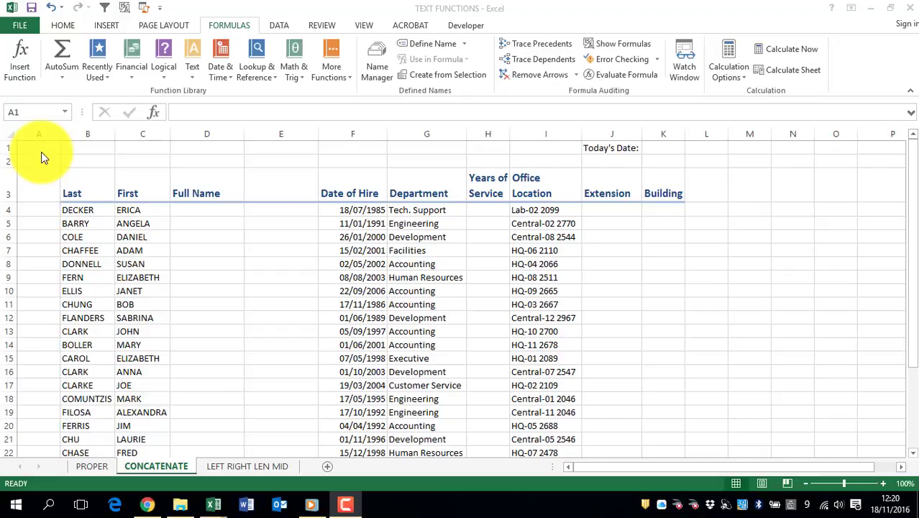
- Enter the formula =CONCATENATE(C4,B4) in cell D4 to join the first and last names
left_click(198, 211)
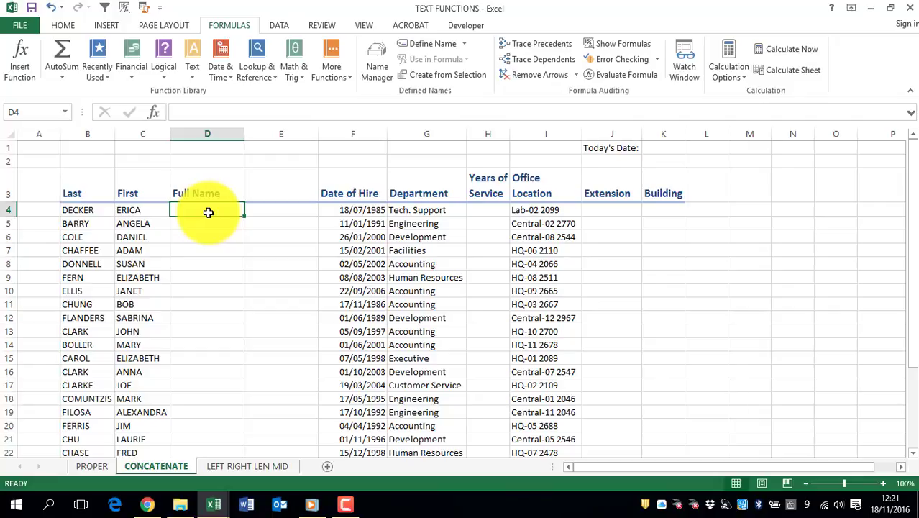
type("=CONC")
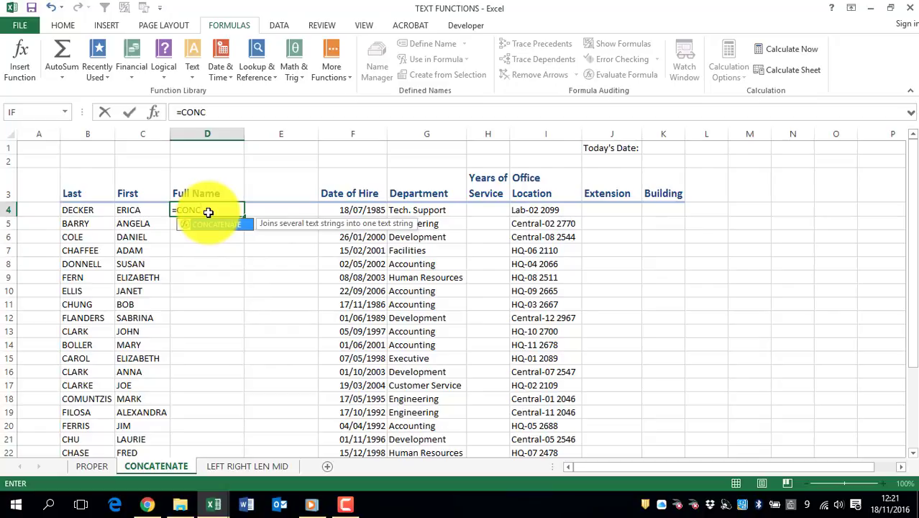
key("Tab")
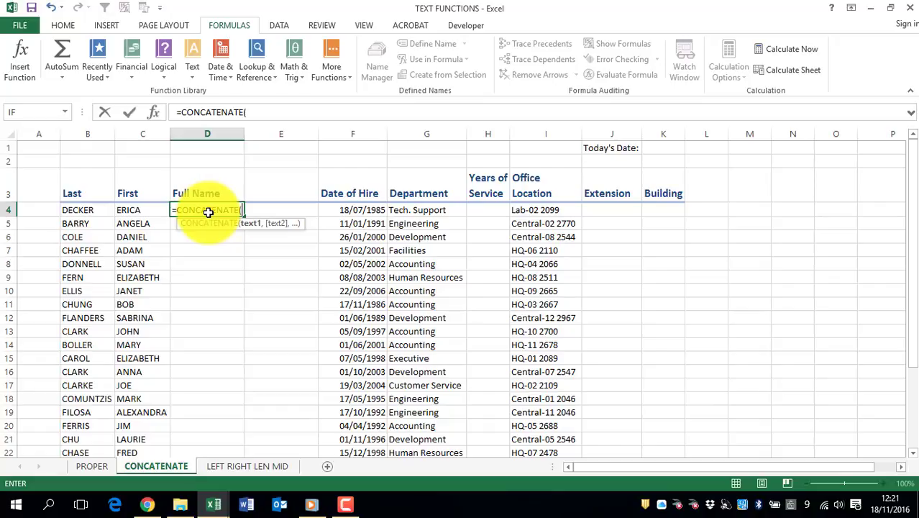
left_click(131, 210)
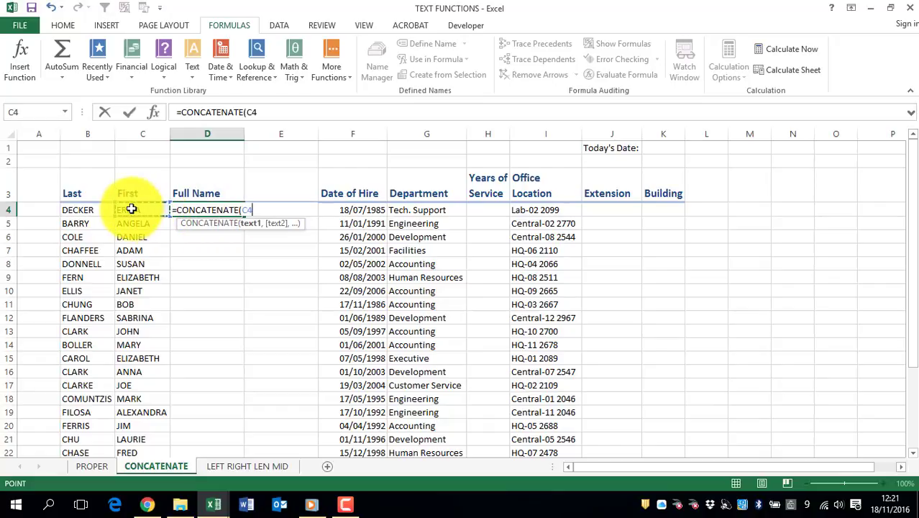
type(",")
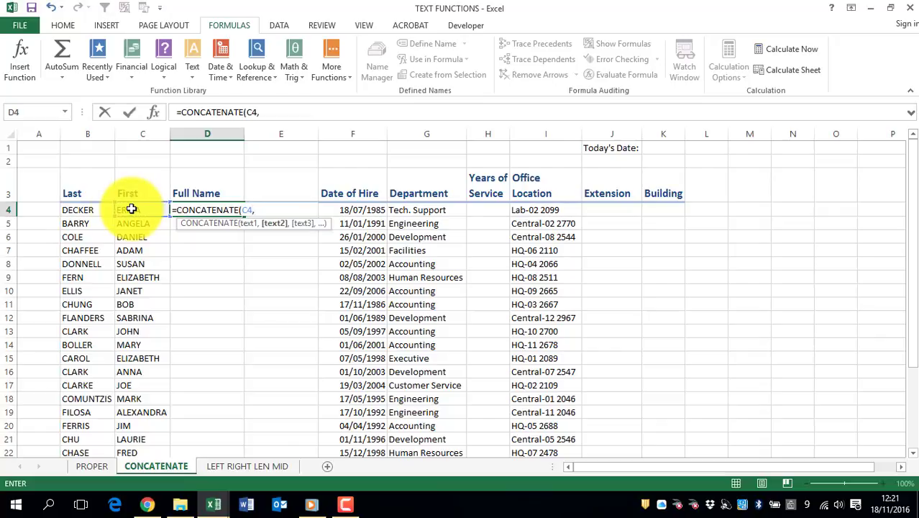
left_click(88, 209)
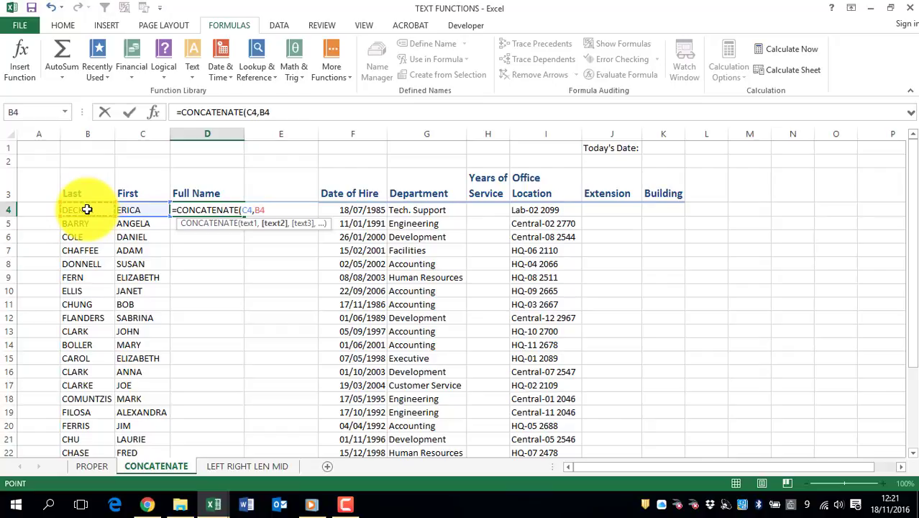
key("Return")
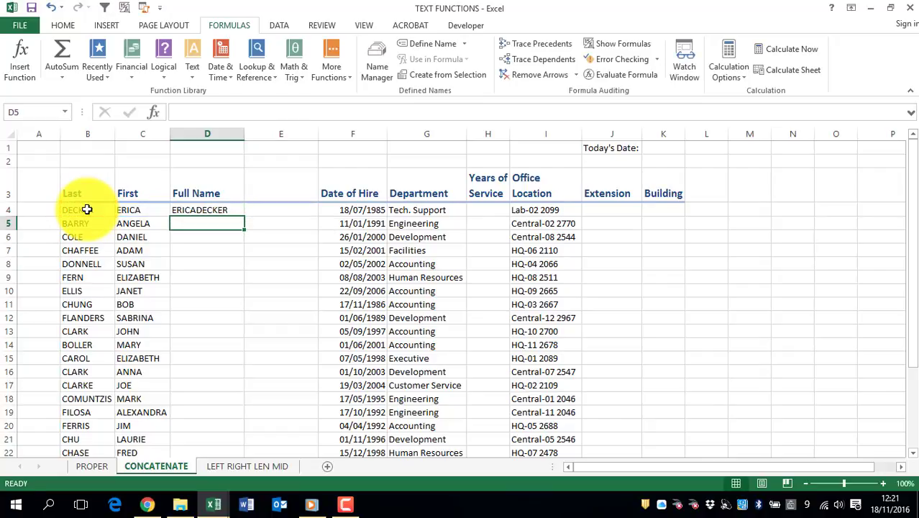
- Replace the formula in D4 with =CONCATENATE(C4," ",B4) to put a space between the first and last names
key("Up")
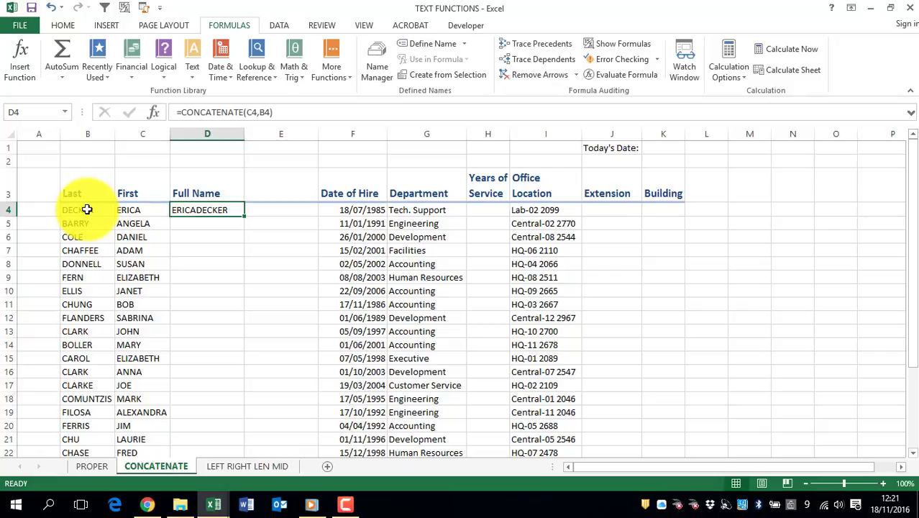
type("=CONCATENATE(")
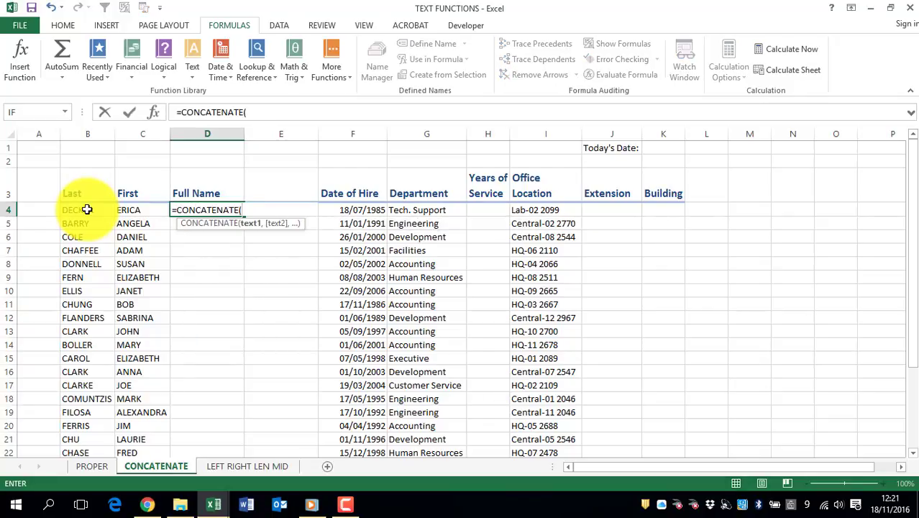
left_click(122, 208)
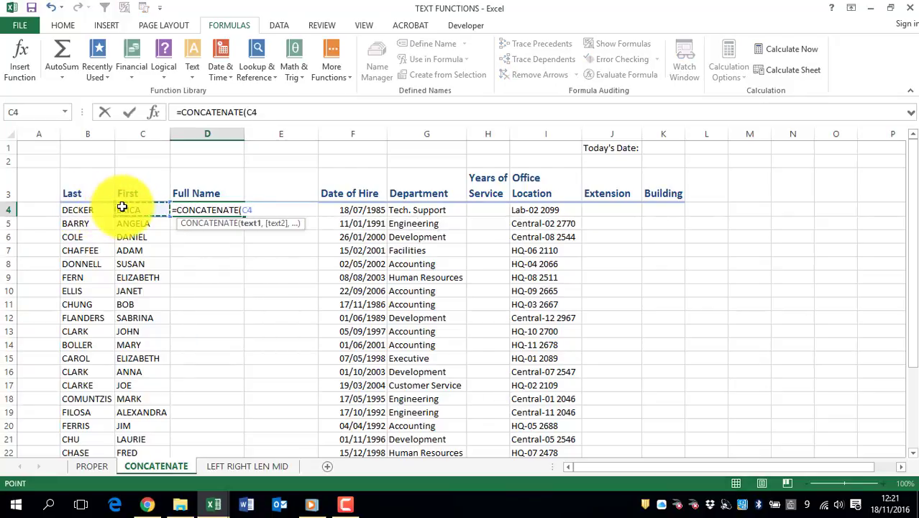
type(",")
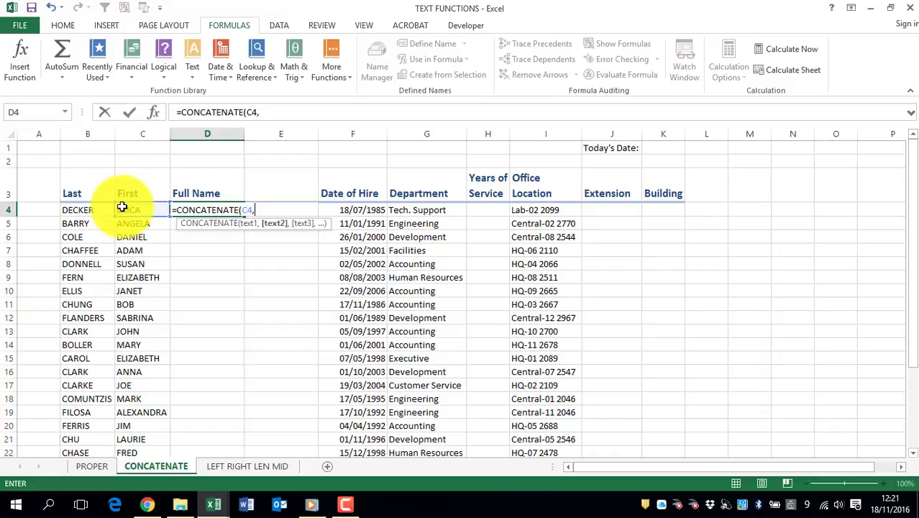
type("\"\"")
left_click(265, 115)
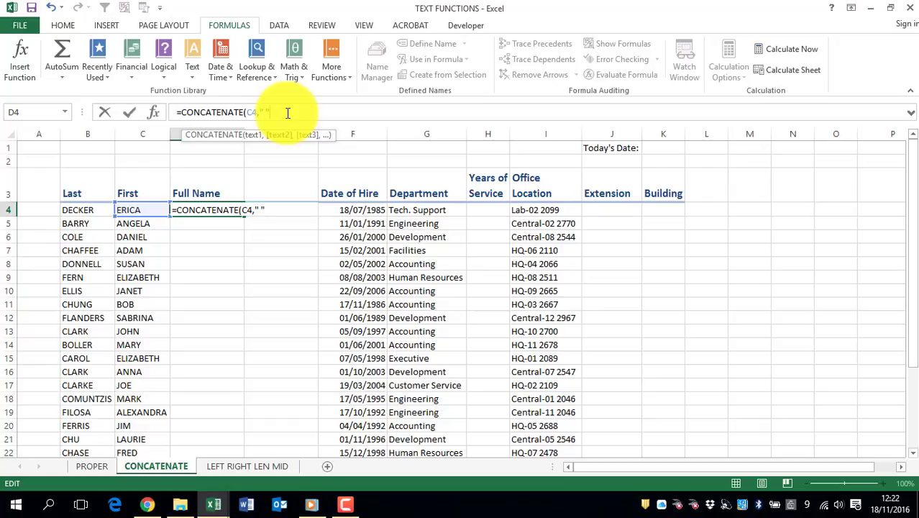
type(",")
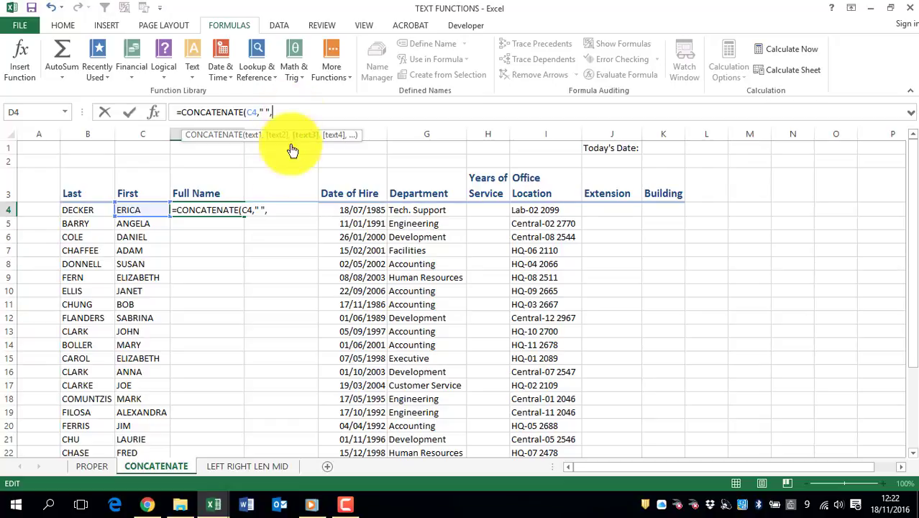
left_click(68, 210)
key("Return")
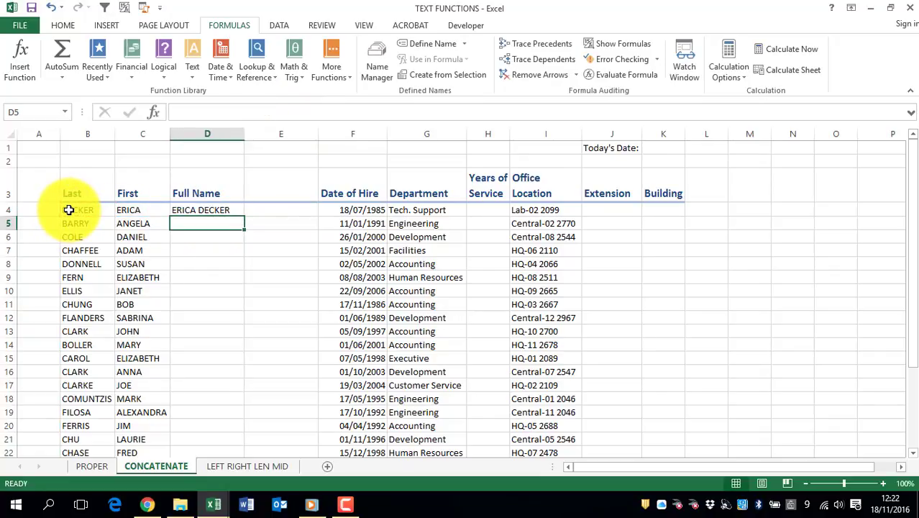
- Clear cell D4 and start a formula there that nests CONCATENATE inside the PROPER function
left_click(204, 208)
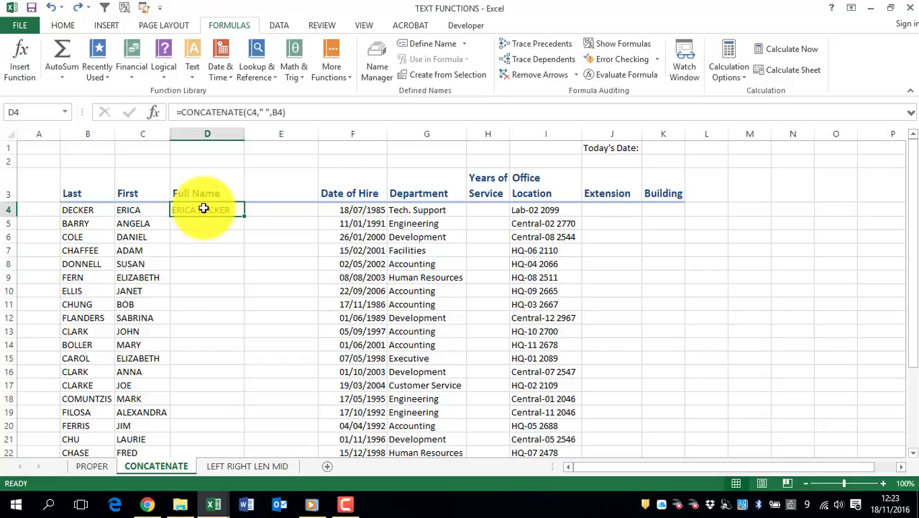
key("Delete")
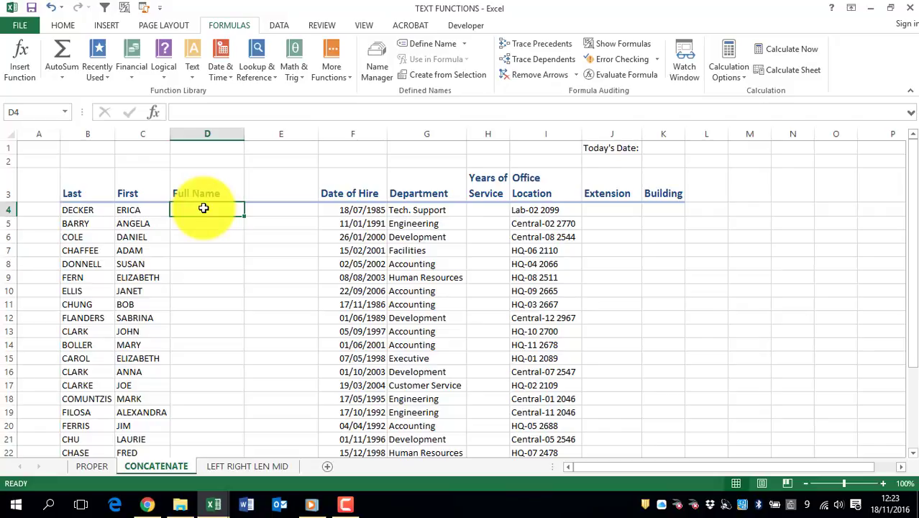
type("=PROP")
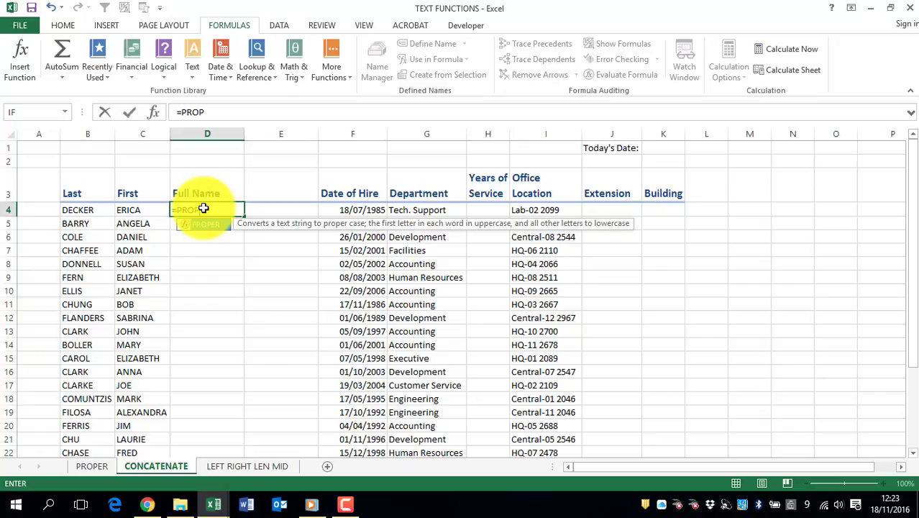
key("Tab")
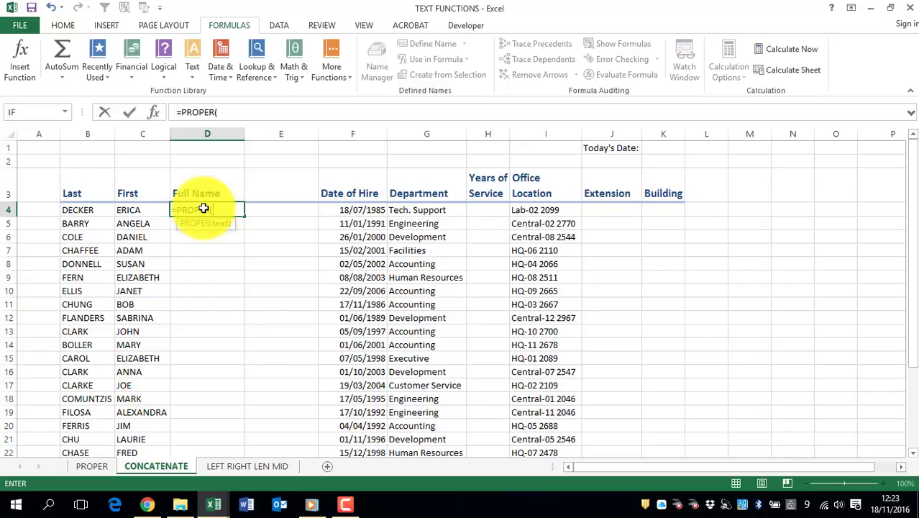
type("CONC")
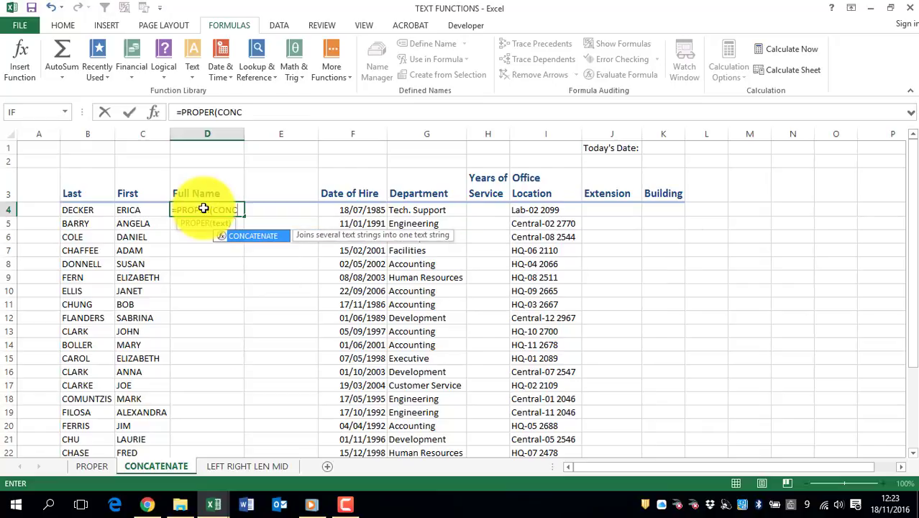
key("Tab")
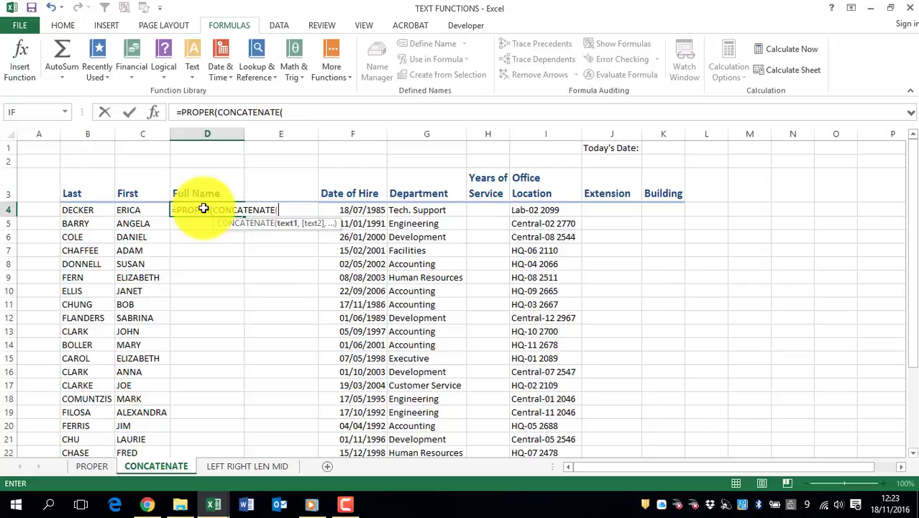
- Complete the D4 formula as =PROPER(CONCATENATE(C4," ",B4)) by supplying the first name, a space and the last name
left_click(134, 211)
type(",")
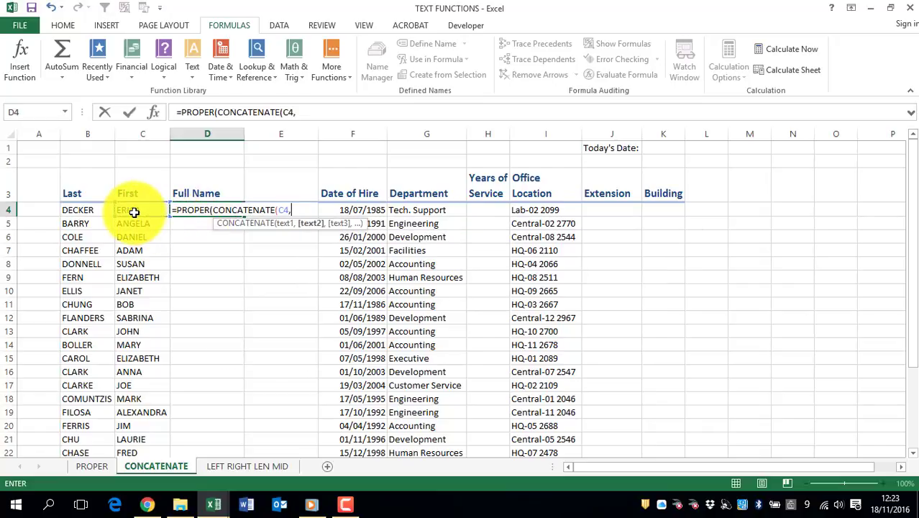
type("\"\"")
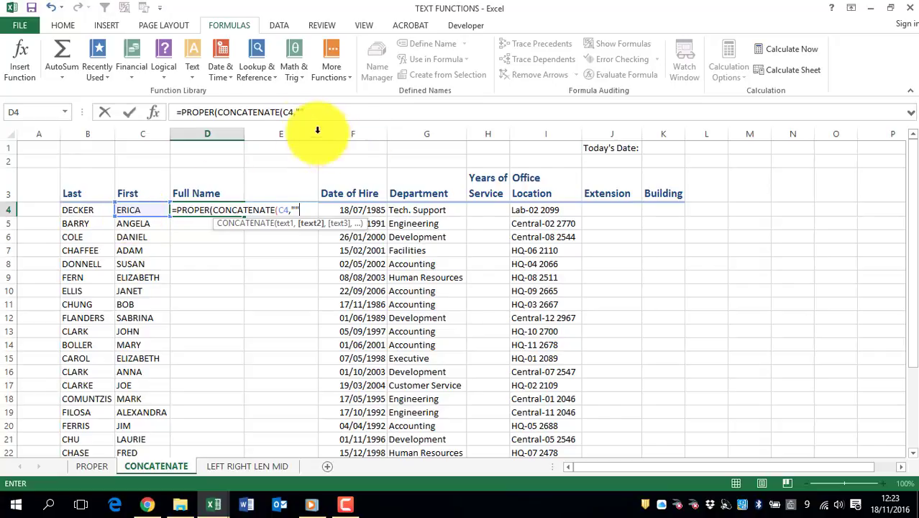
left_click(301, 114)
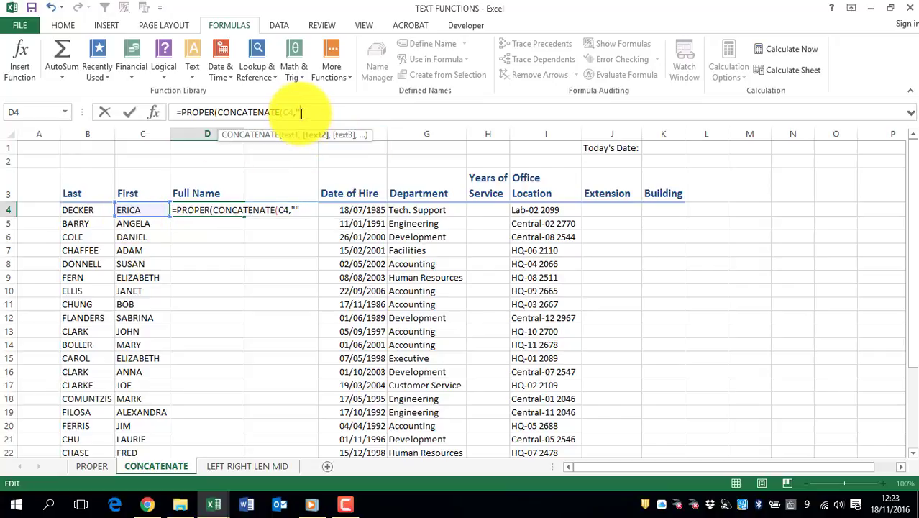
type(",")
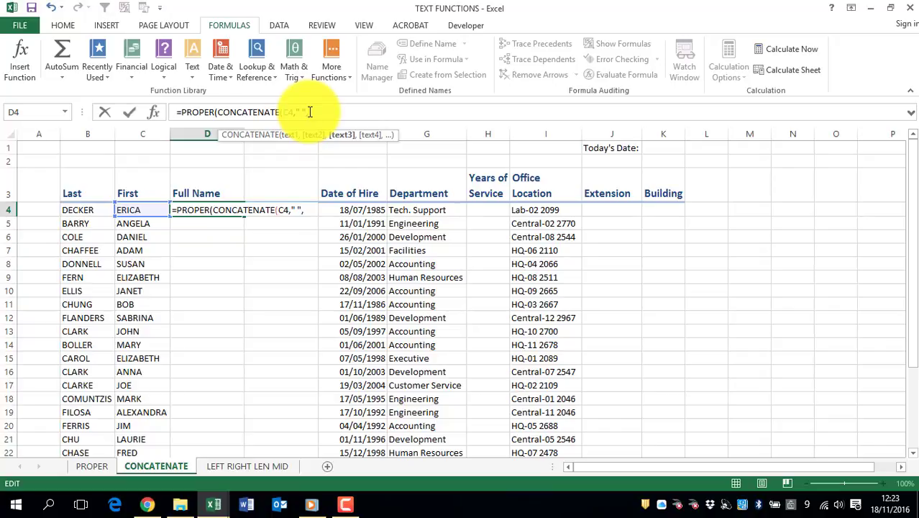
left_click(76, 209)
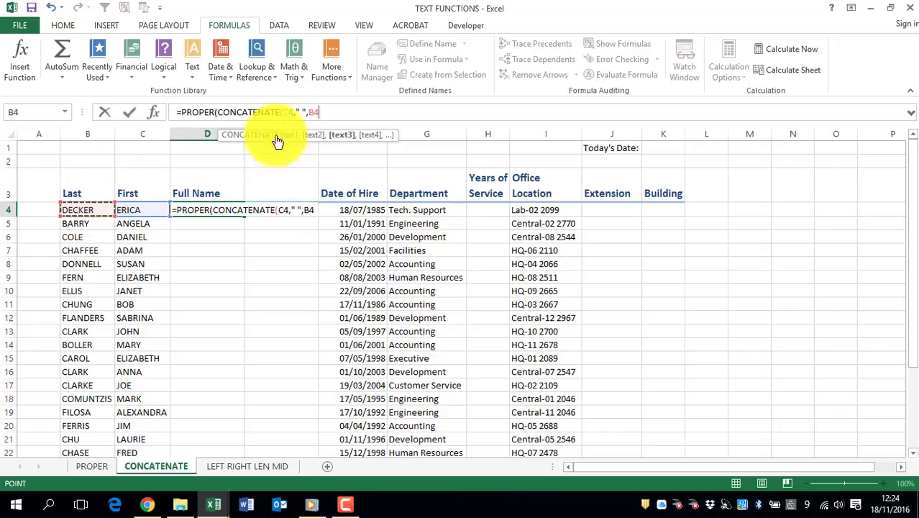
left_click(336, 111)
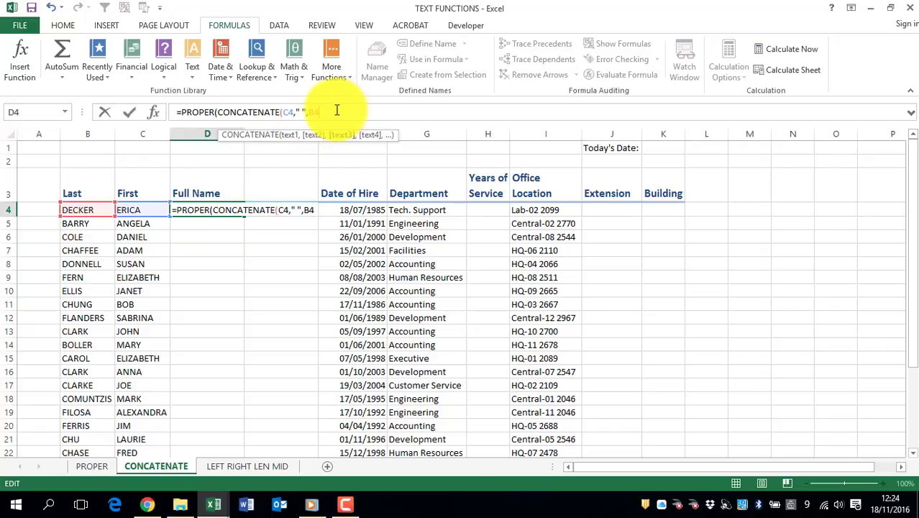
type(")")
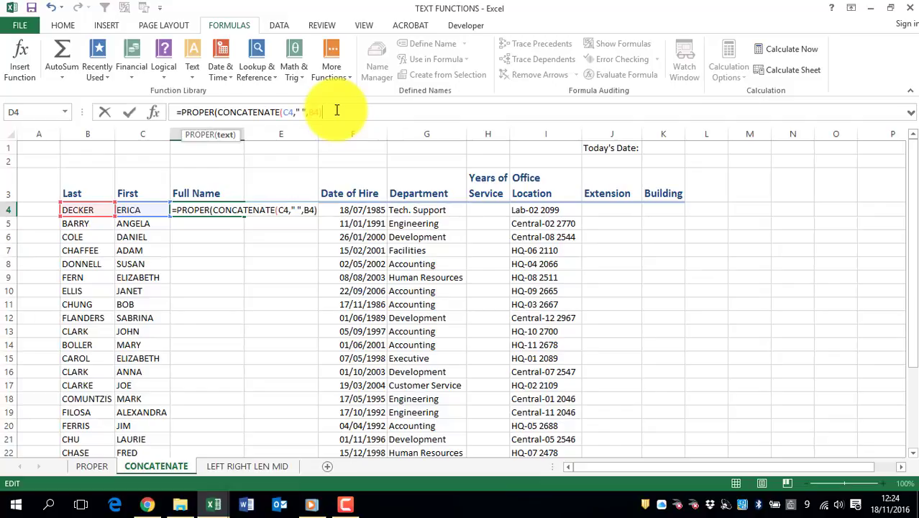
type(")")
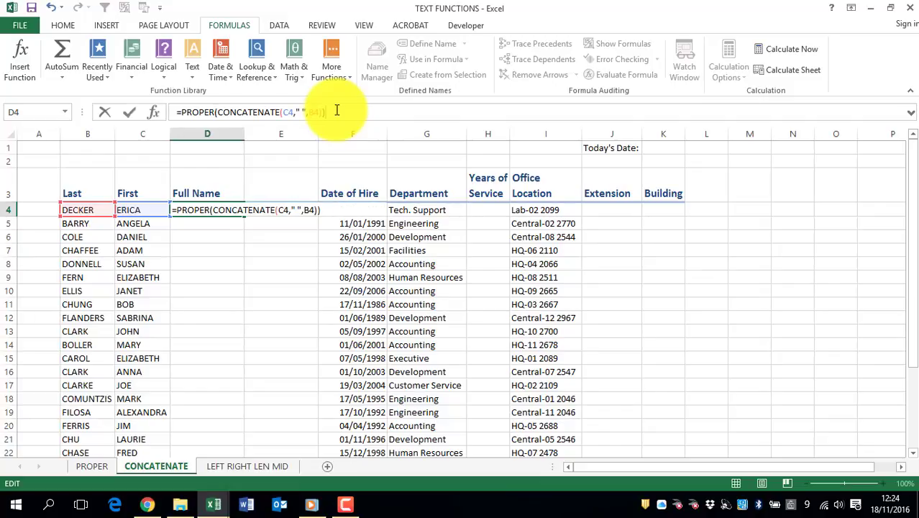
key("Return")
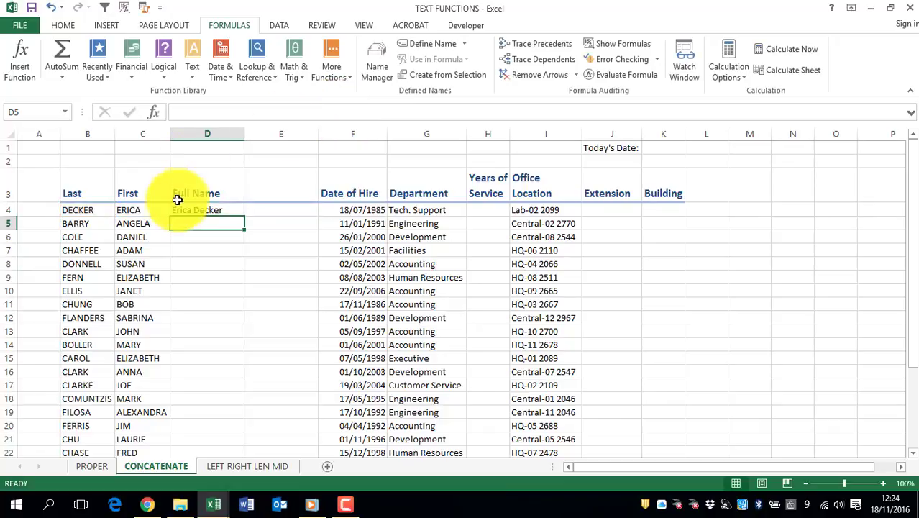
- Overwrite cell D4 with a new formula that begins =CONCATENATE(PROPER(C4), using the proper-cased first name as the first text argument
left_click(210, 208)
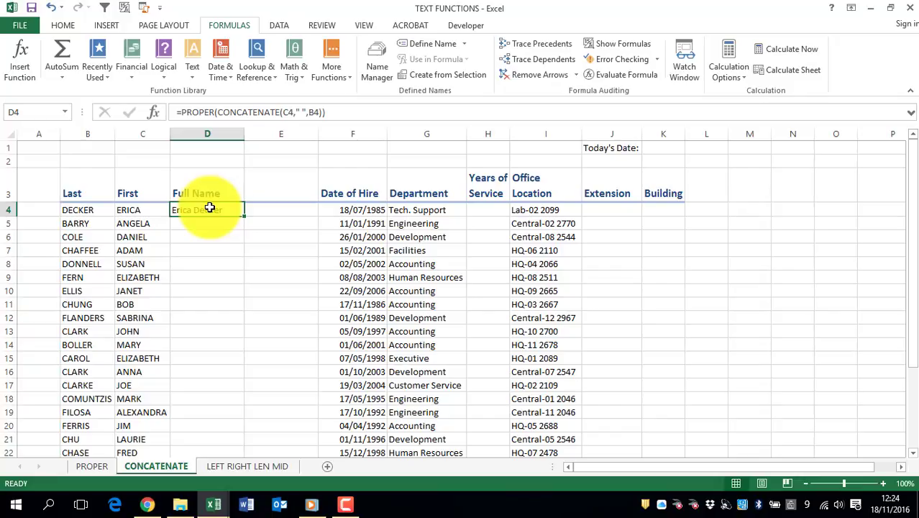
type("=CONC")
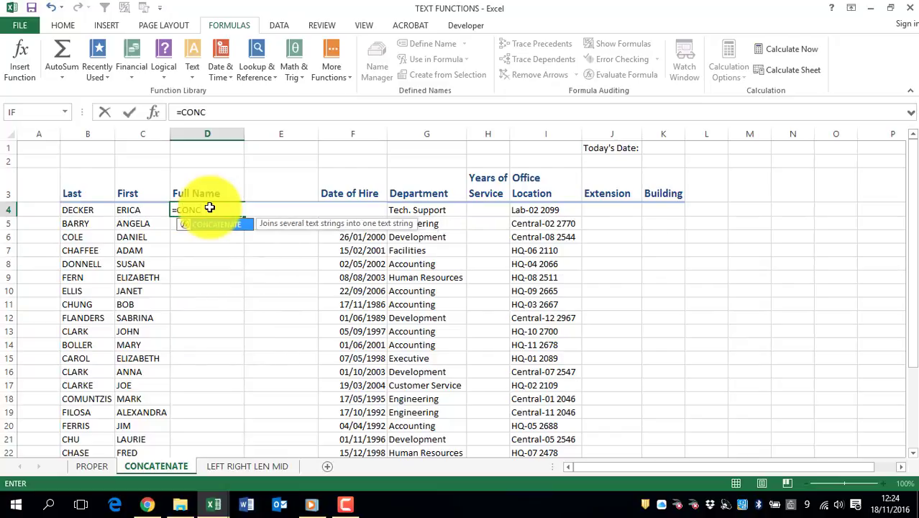
key("Tab")
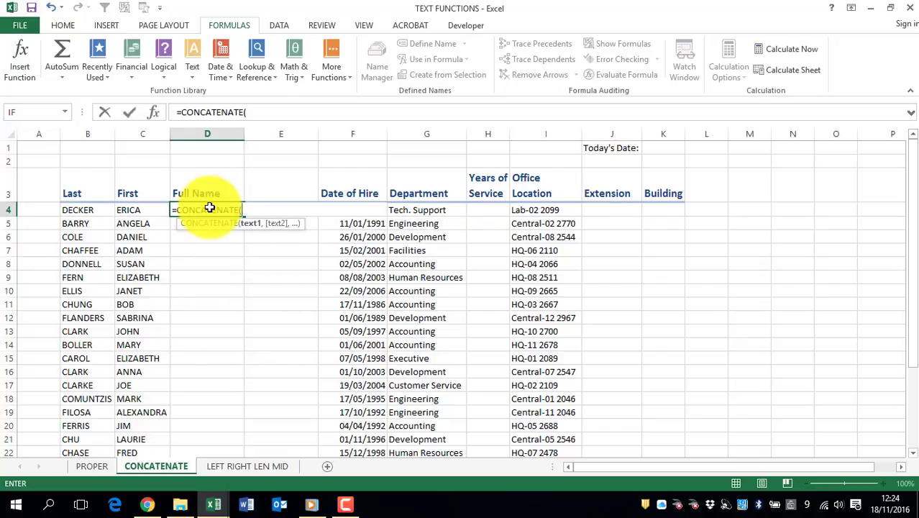
type("PROPER(")
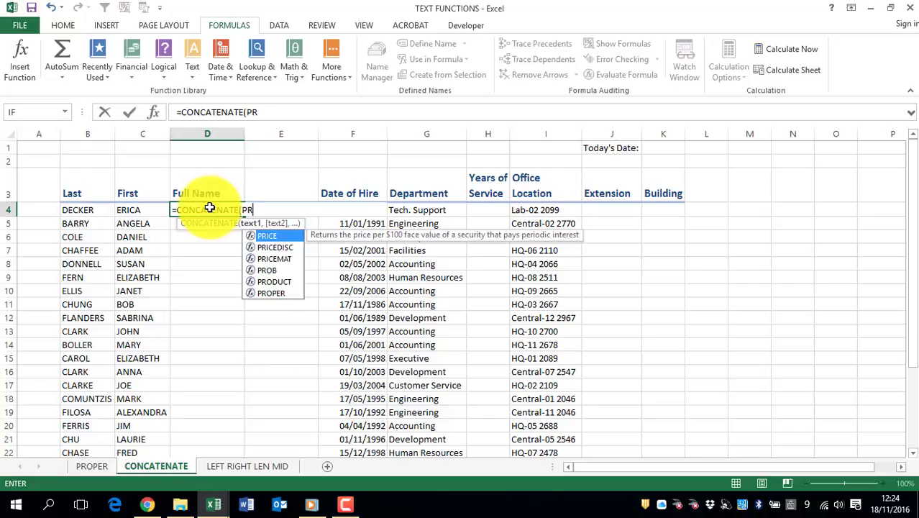
left_click(134, 210)
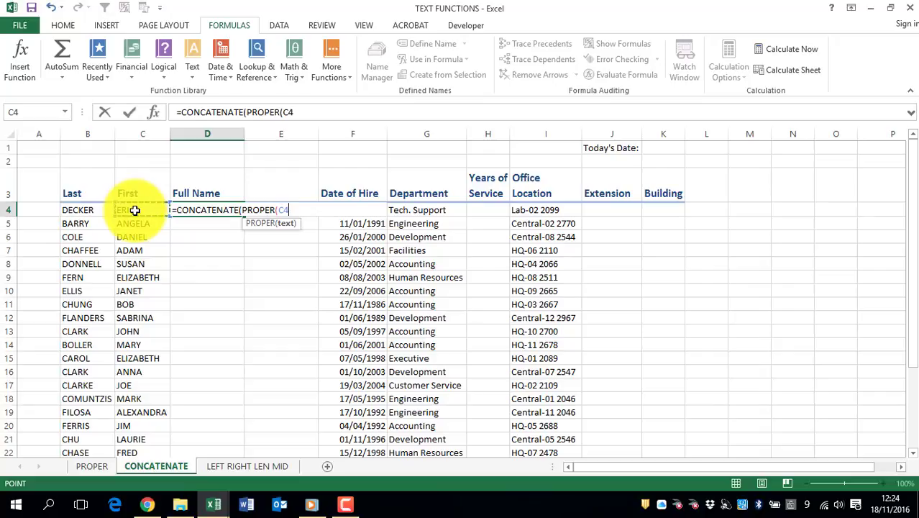
type(")")
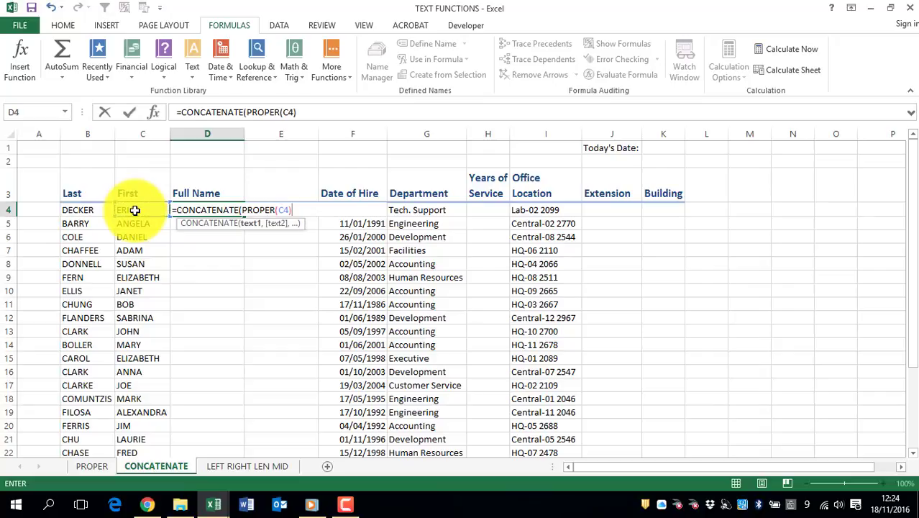
- Complete the D4 formula as =CONCATENATE(PROPER(C4)," ",PROPER(B4)) by adding a space and the proper-cased last name
type(",\"\"")
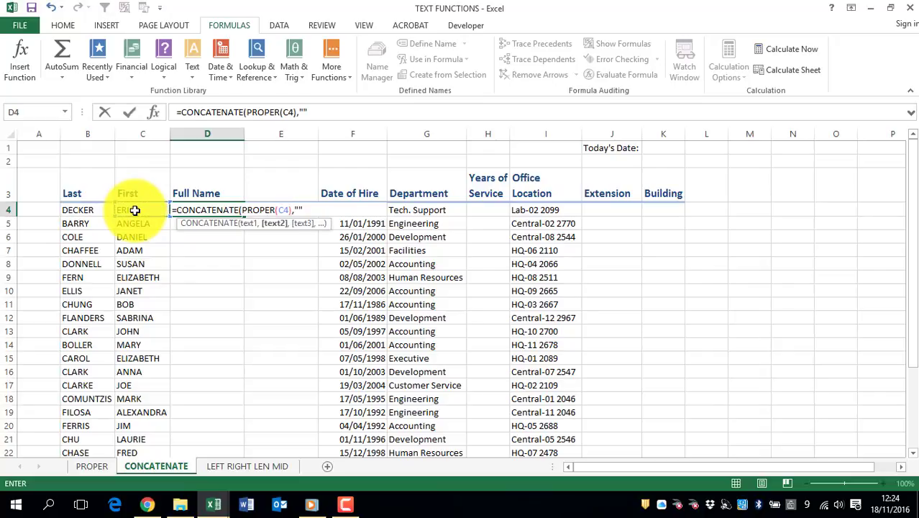
left_click(303, 112)
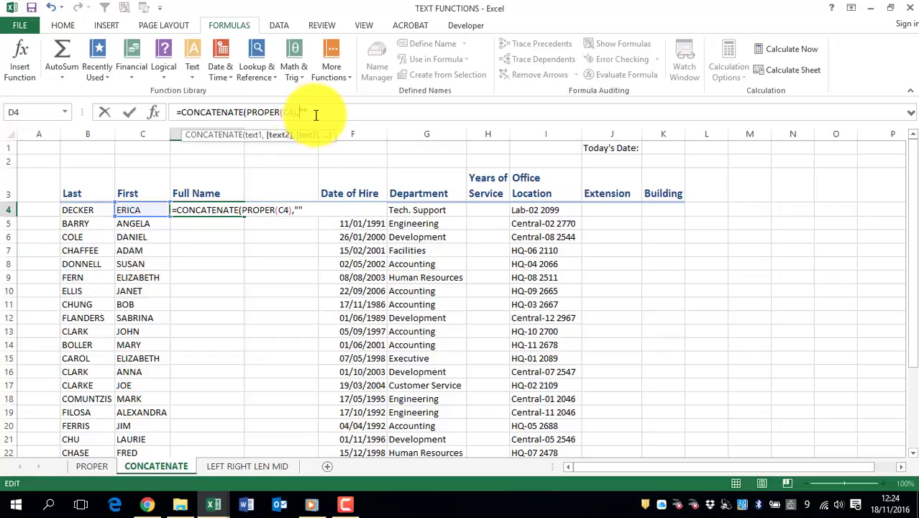
type("\"")
type(",")
type("PROP")
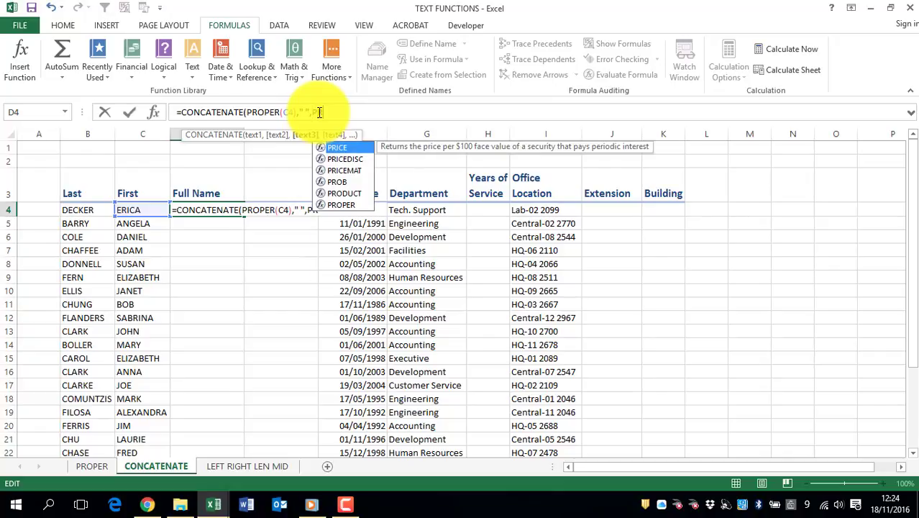
key("Tab")
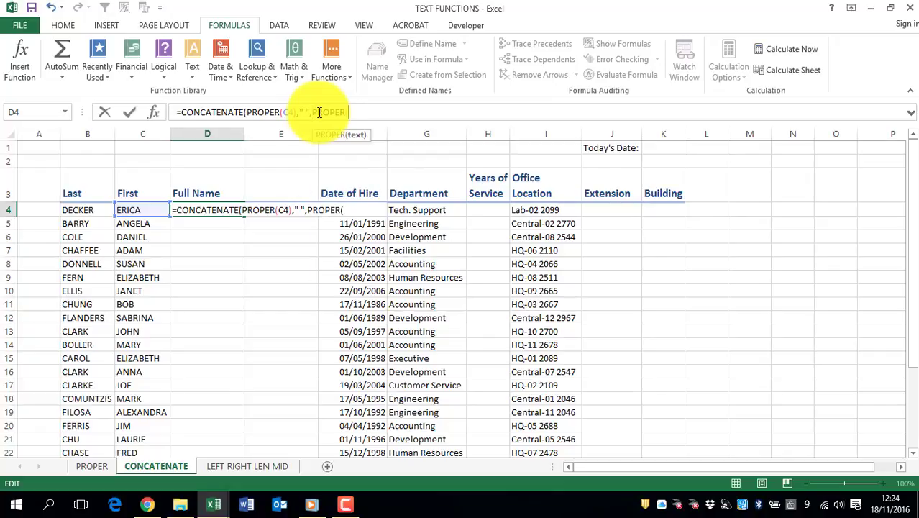
left_click(81, 212)
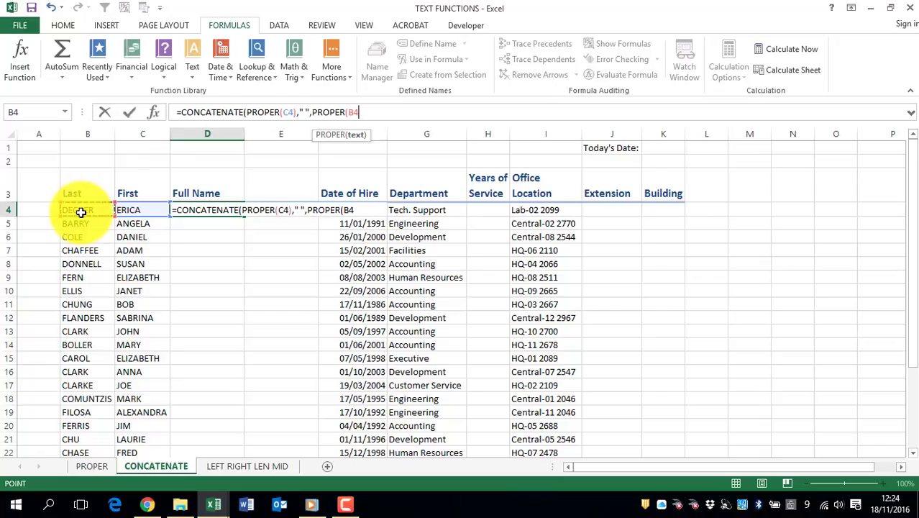
type(")")
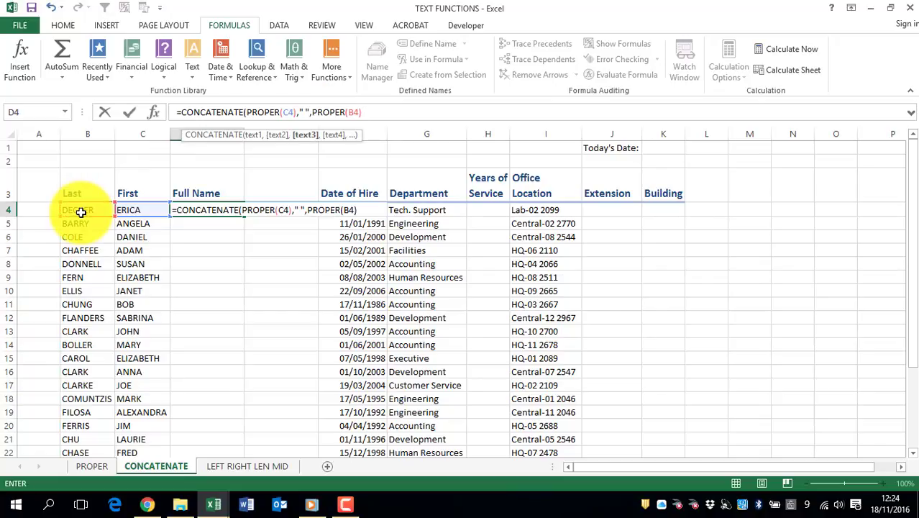
type(")")
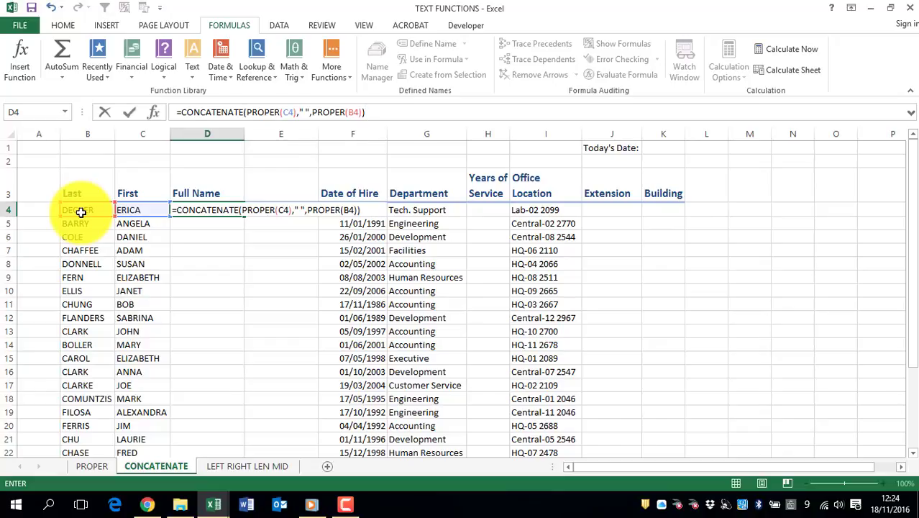
key("Return")
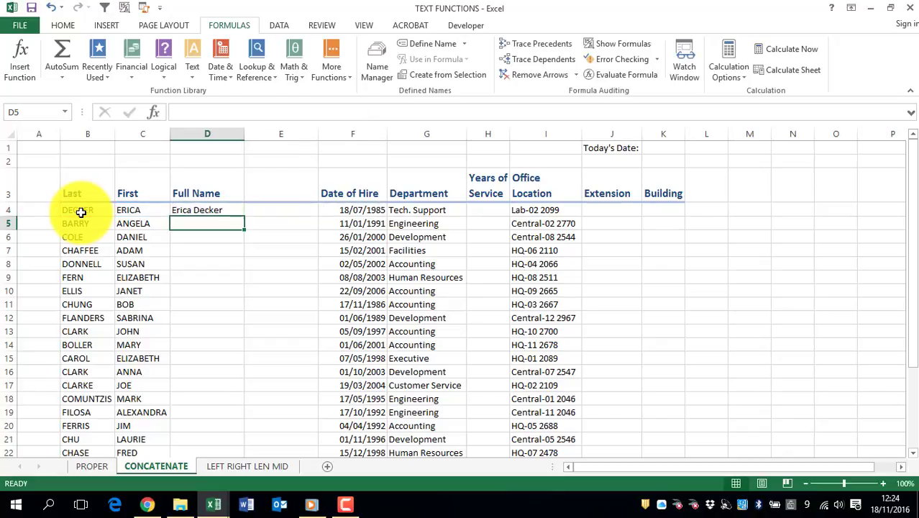
- Fill the D4 formula down the Full Name column and replace the filled formulas with their values in place
left_click(216, 209)
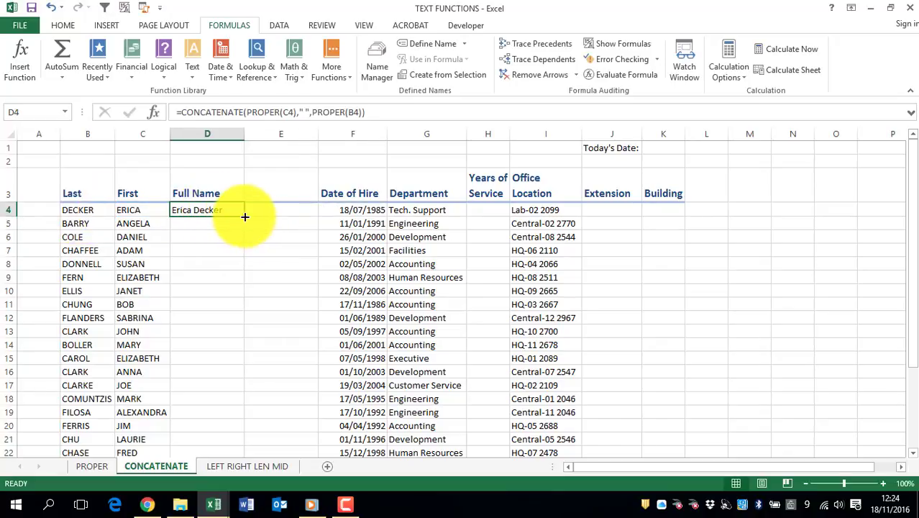
double_click(245, 217)
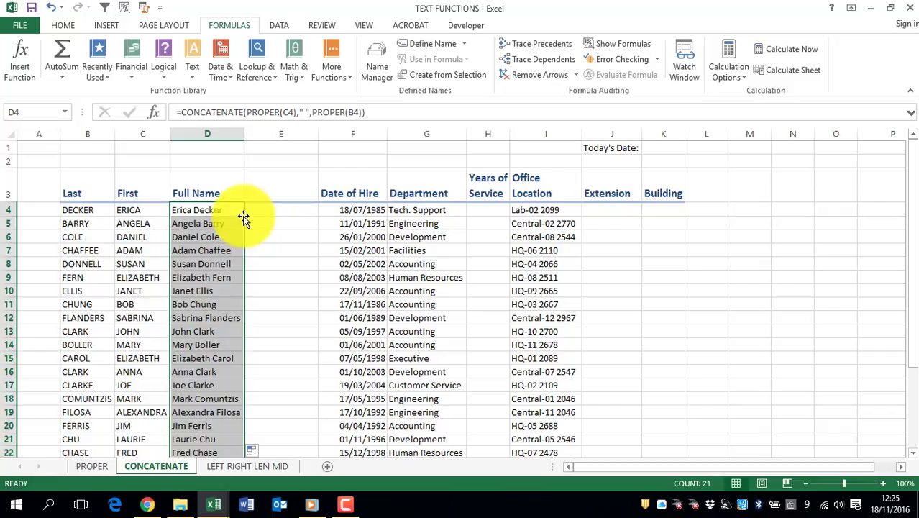
right_click(190, 210)
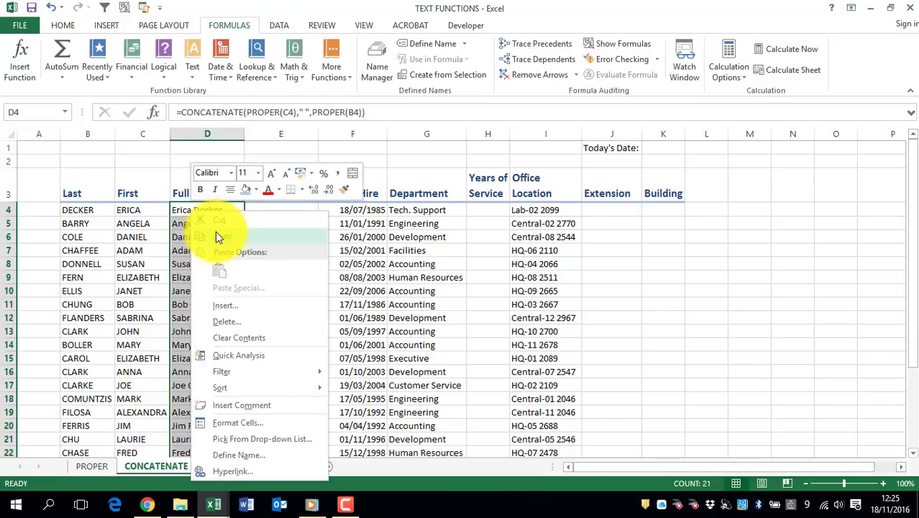
left_click(216, 234)
right_click(181, 208)
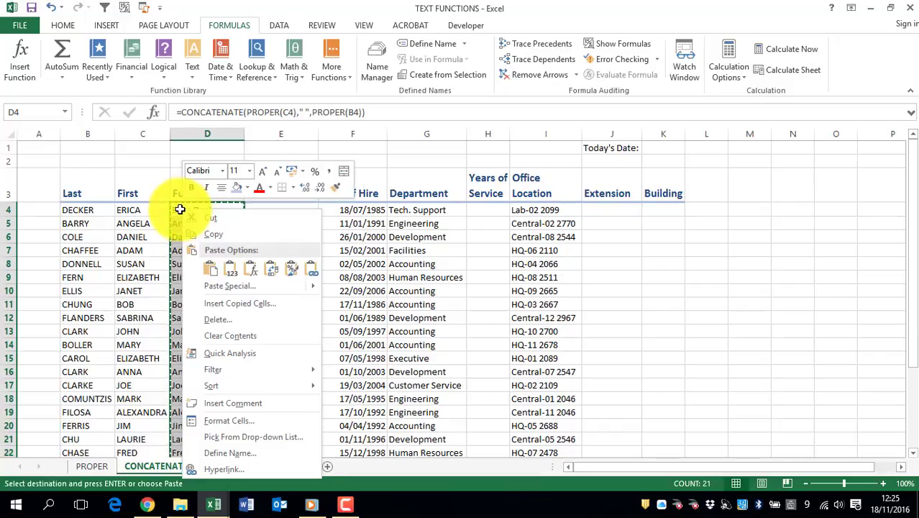
left_click(230, 270)
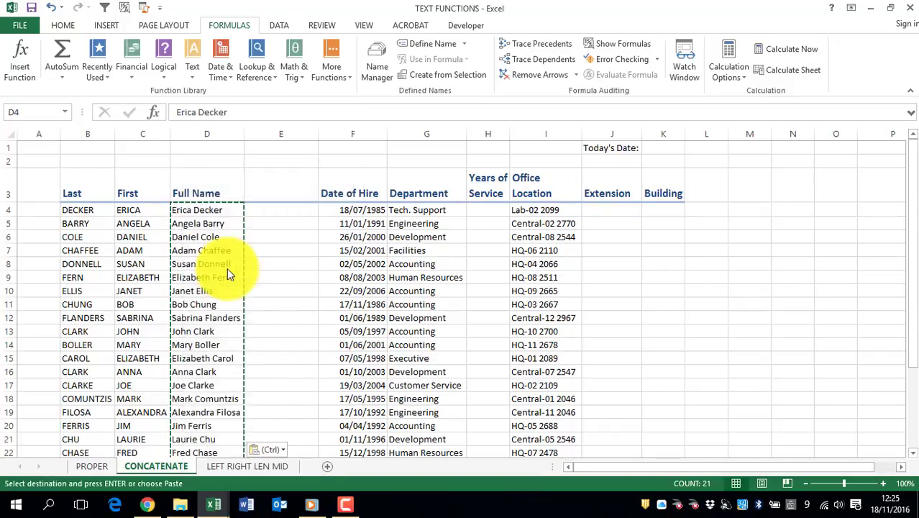
left_click(195, 211)
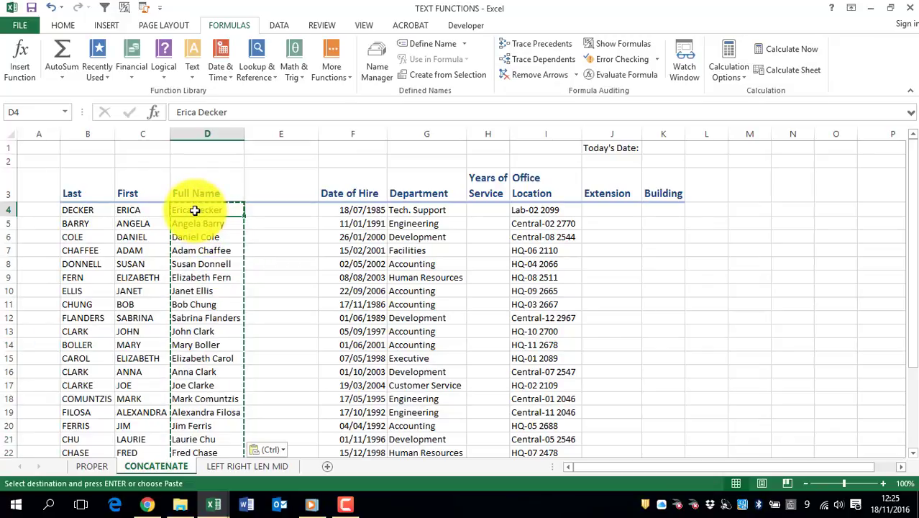
key("Escape")
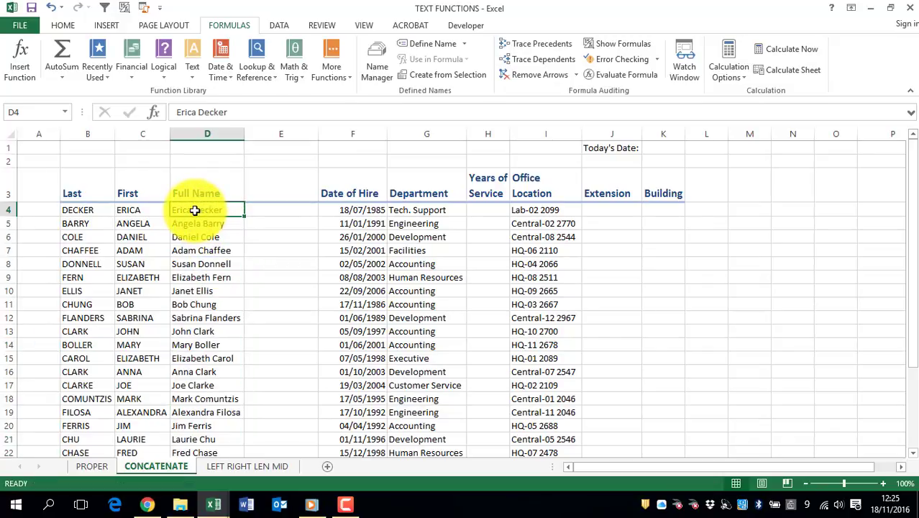